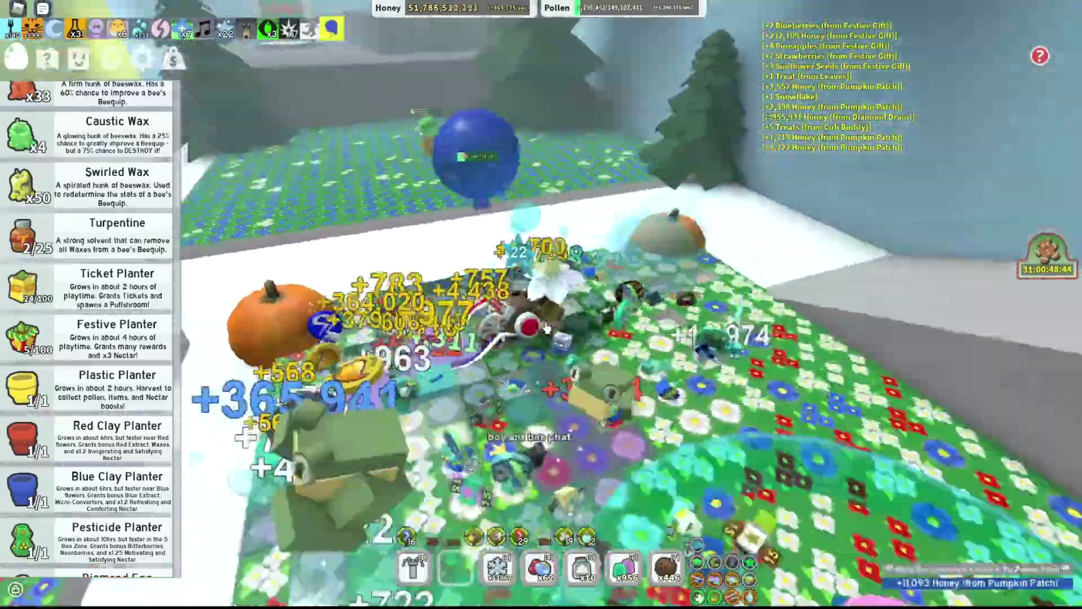
# Rotate and tilt the game camera around the Candy Planter, pumpkin and flower field.
pyautogui.press('2')
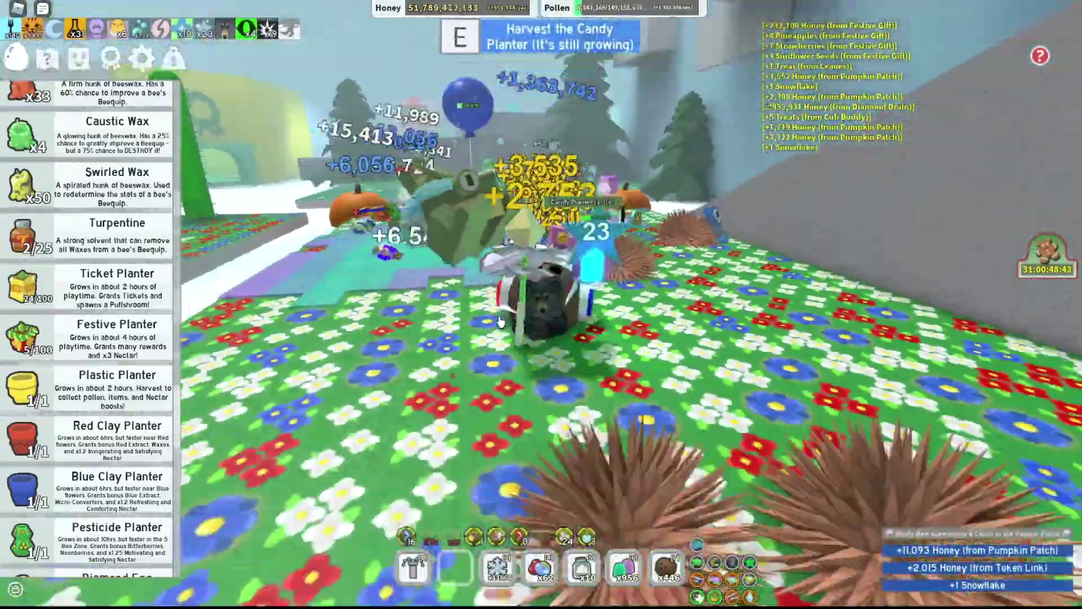
pyautogui.press('Left')
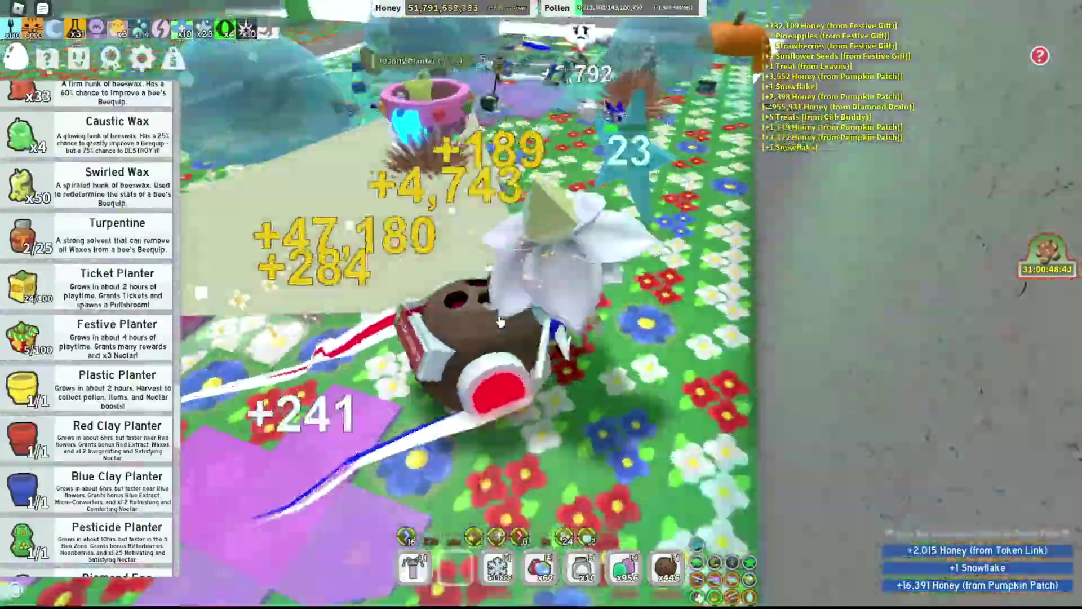
pyautogui.press('Left')
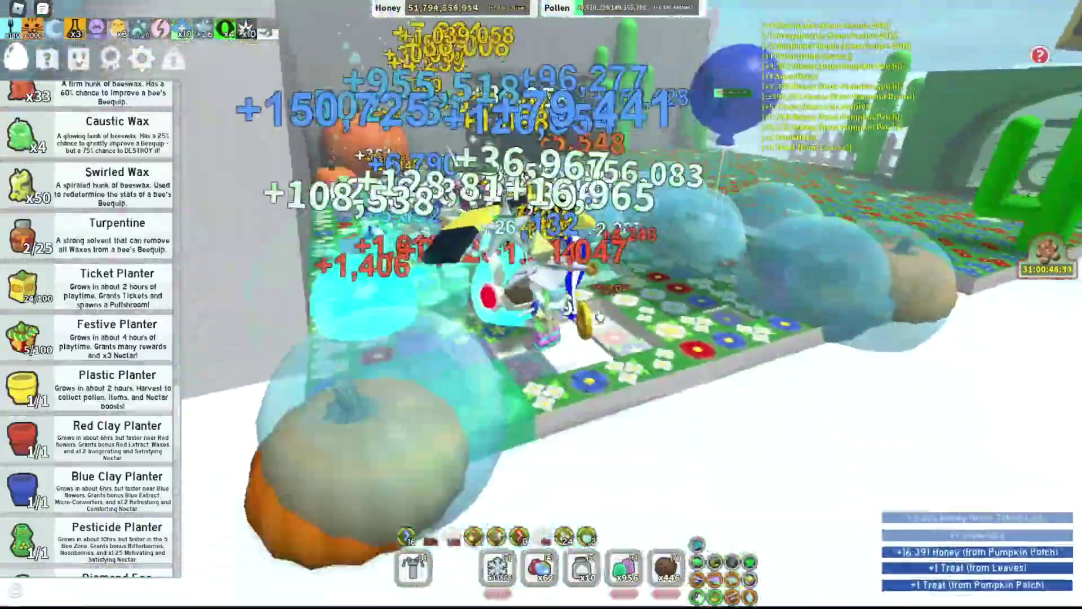
pyautogui.press('Left')
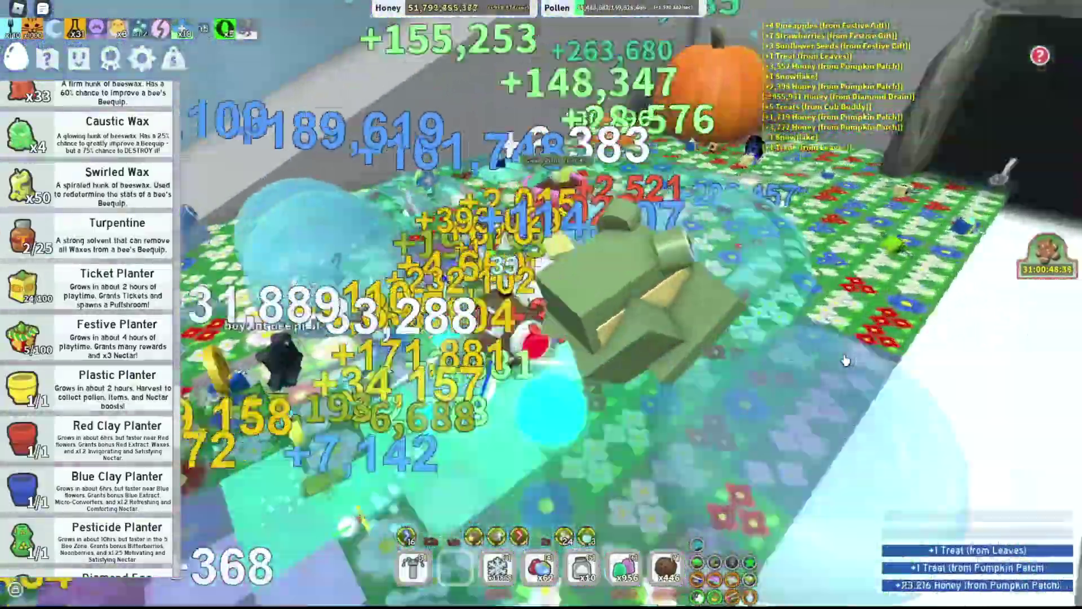
pyautogui.press('Left')
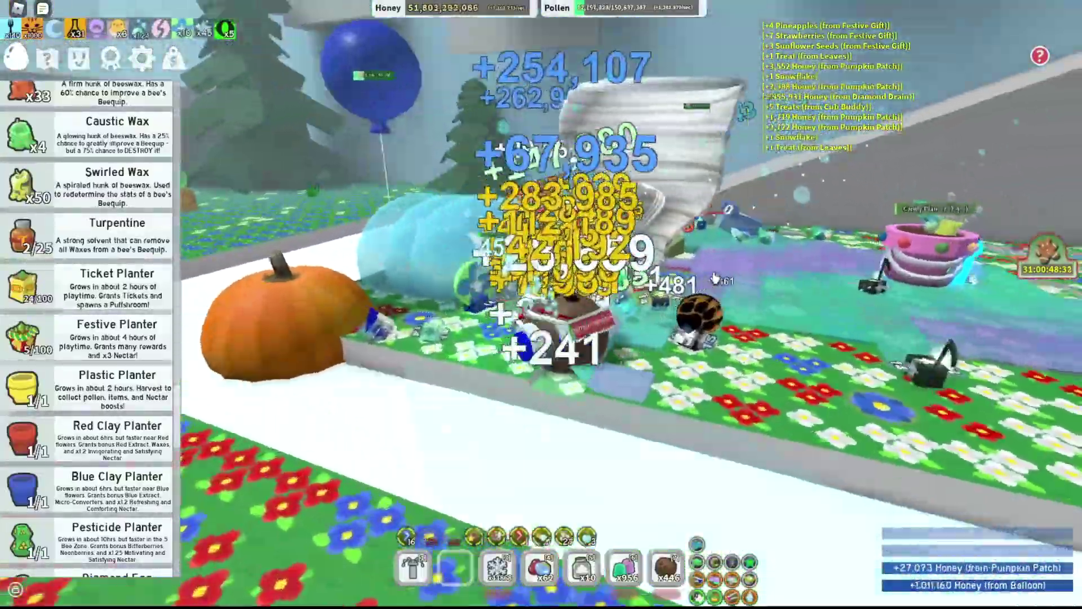
pyautogui.press('Left')
pyautogui.press('pagedown')
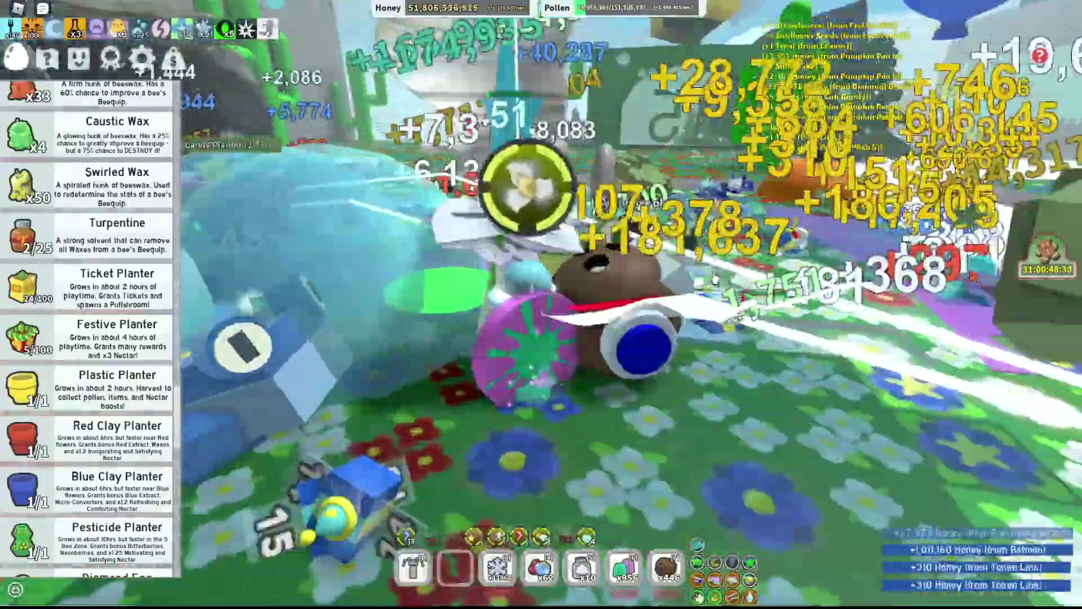
pyautogui.press('Right')
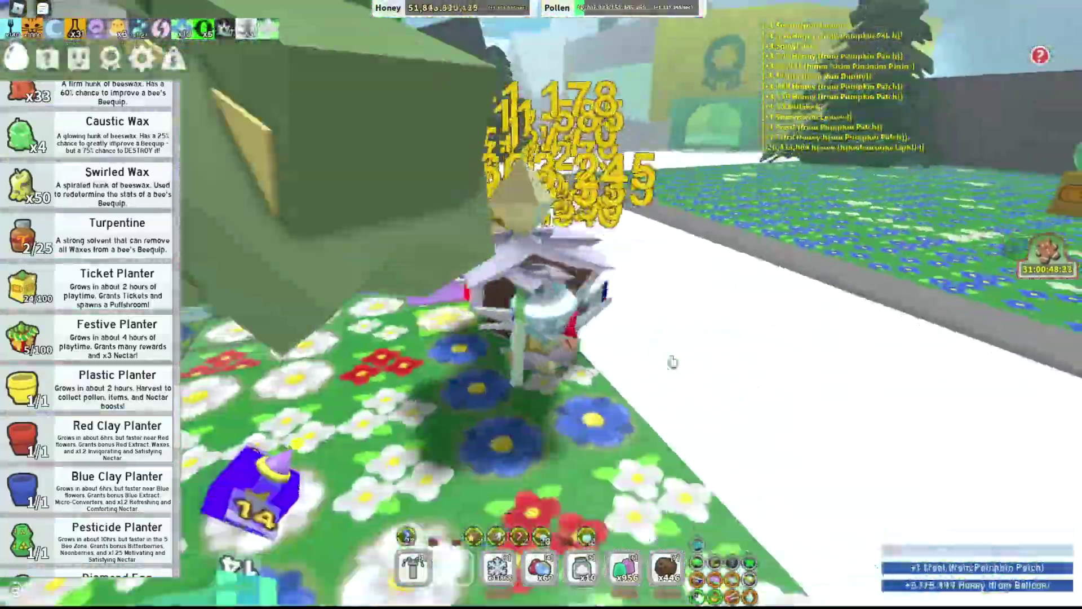
pyautogui.press('Left')
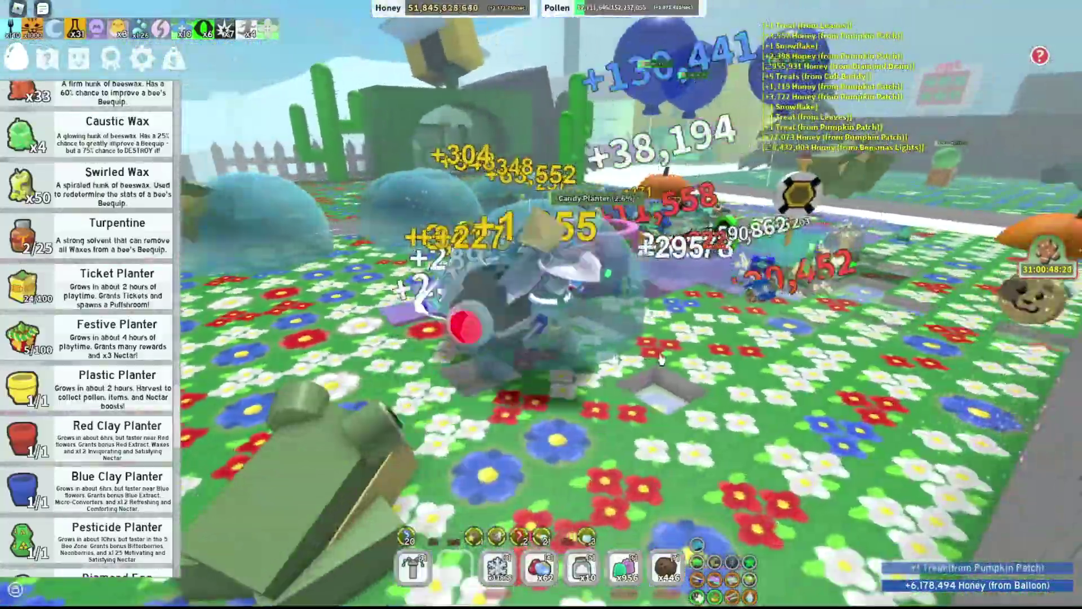
pyautogui.press('Right')
pyautogui.press('Left')
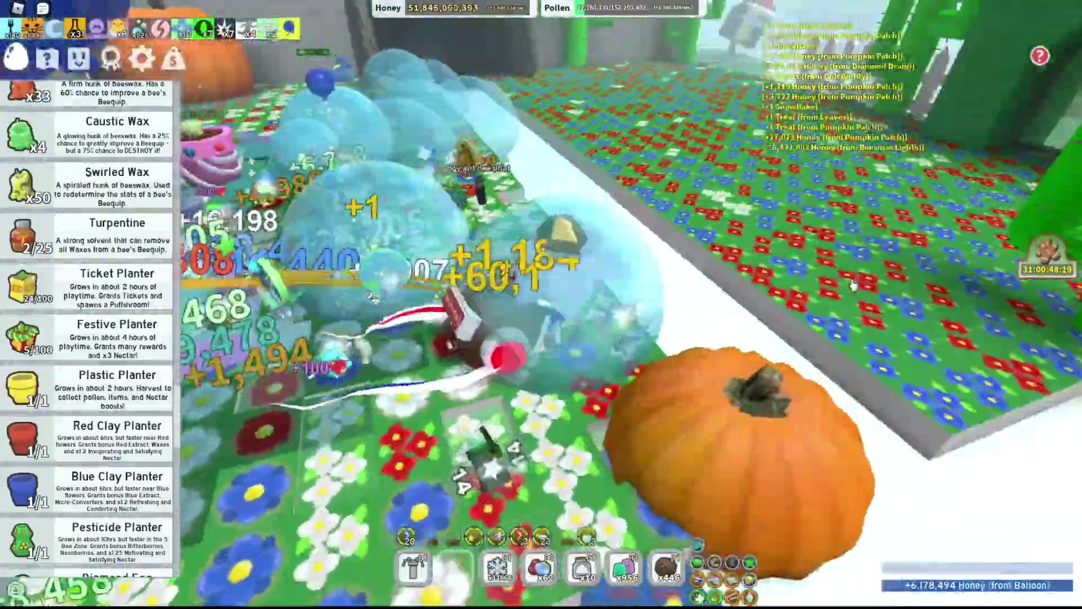
pyautogui.press('Left')
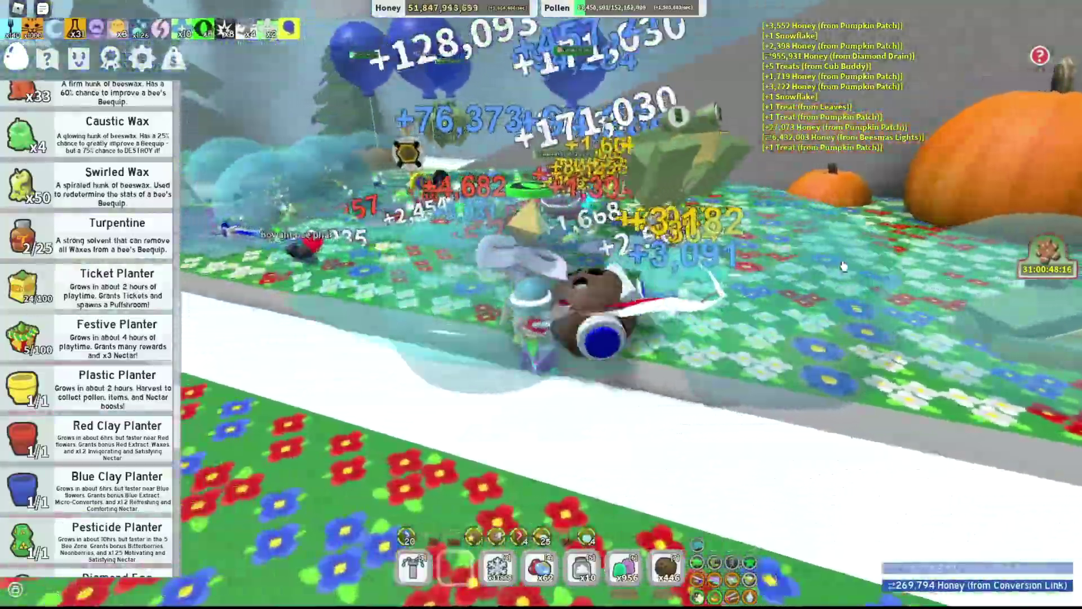
pyautogui.press('Left')
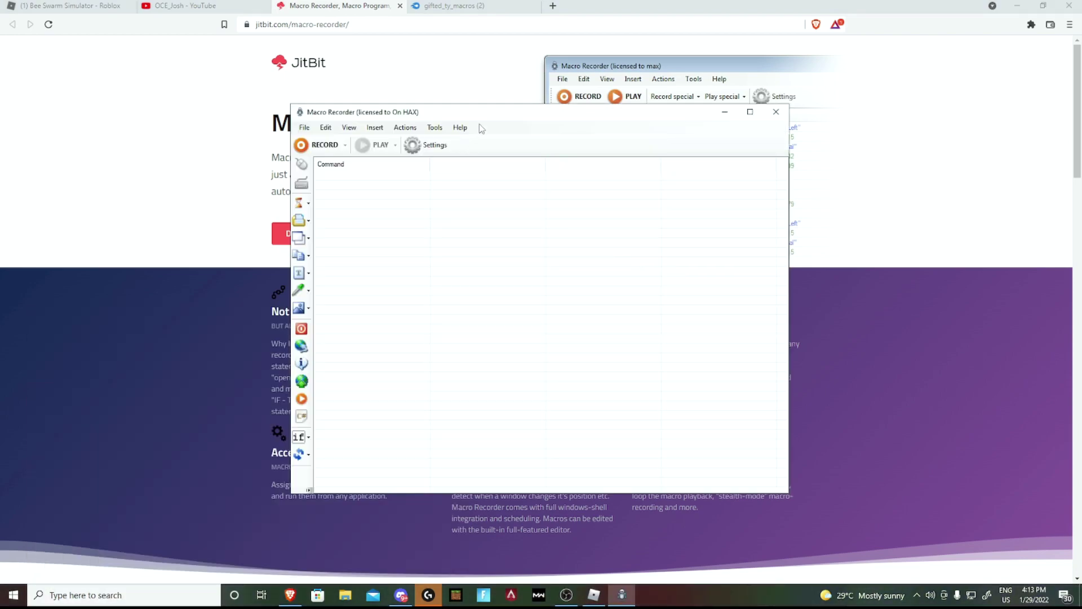
pyautogui.moveTo(490, 119); pyautogui.dragTo(490, 120)
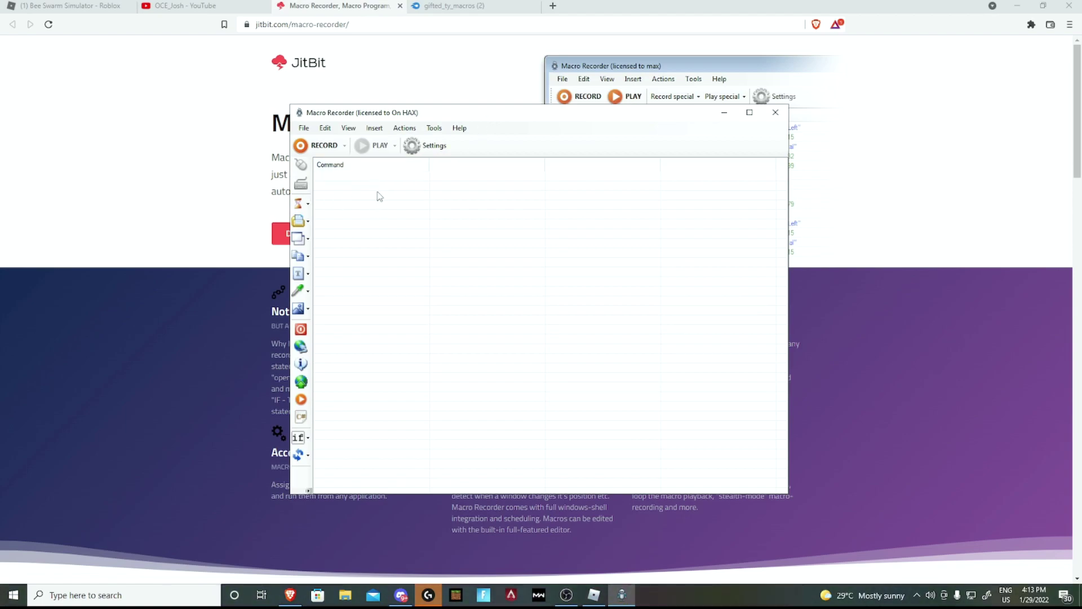
pyautogui.click(750, 112)
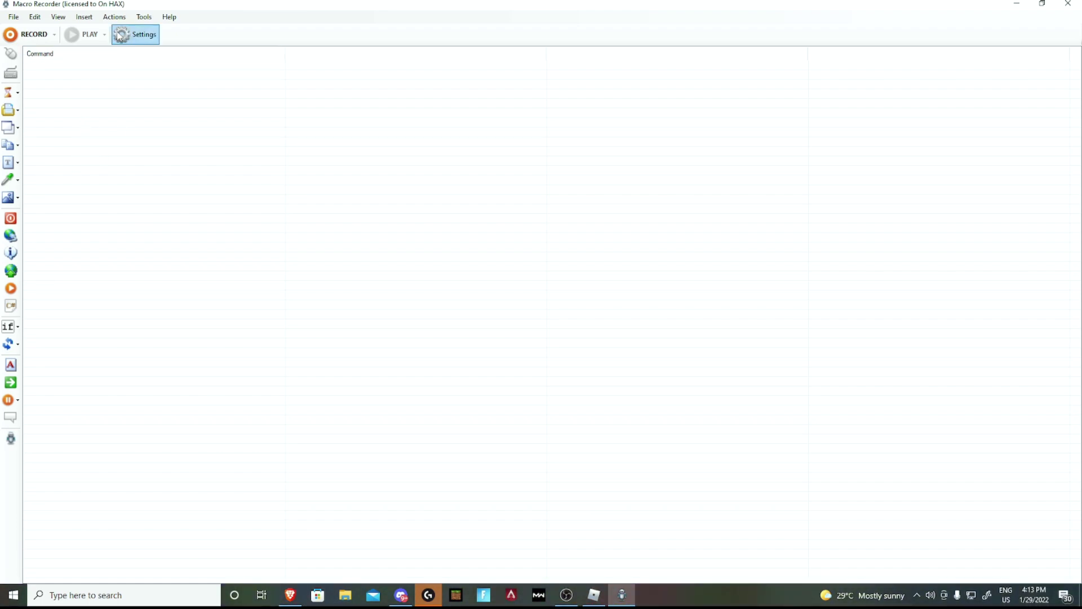
pyautogui.moveTo(151, 12); pyautogui.dragTo(363, 93)
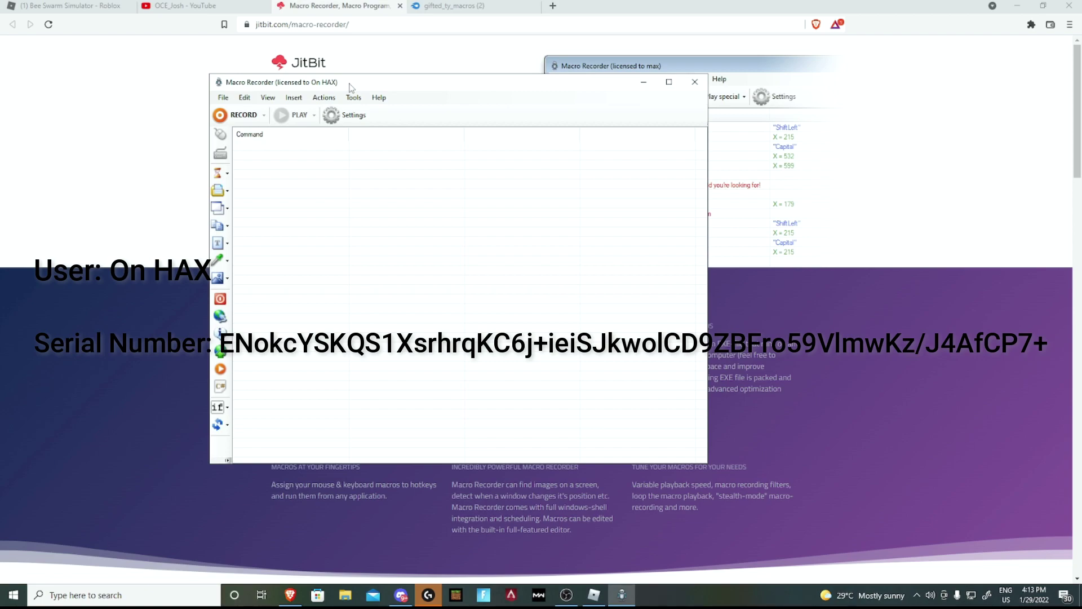
# Move the Jitbit Macro Recorder window right and slightly down.
pyautogui.moveTo(351, 88); pyautogui.dragTo(436, 82)
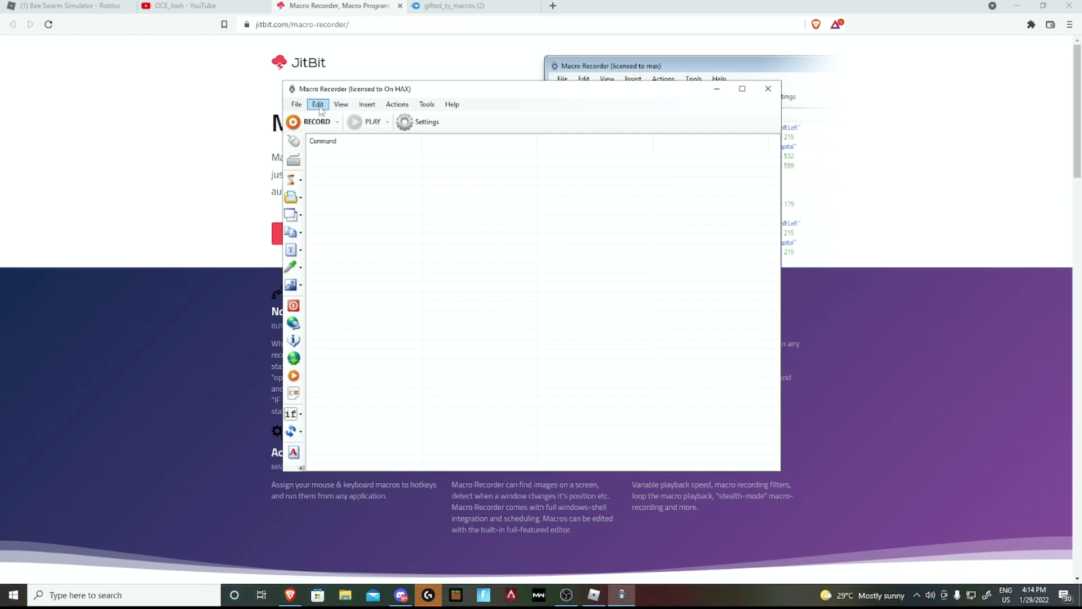
# Show the Playback settings with Continuous replay left at 0 for infinite playback.
pyautogui.click(405, 125)
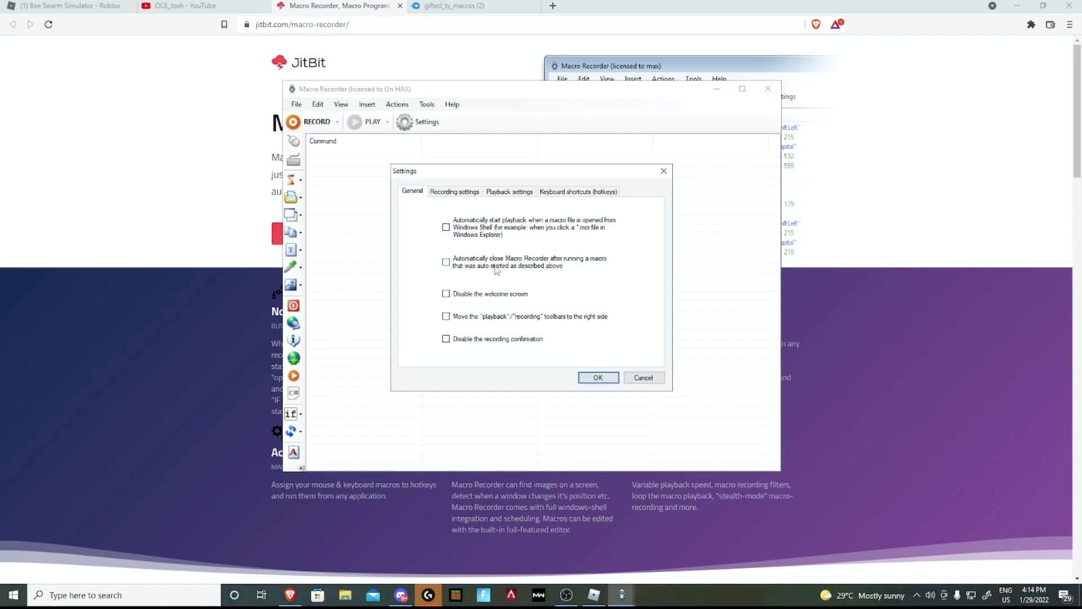
pyautogui.click(509, 192)
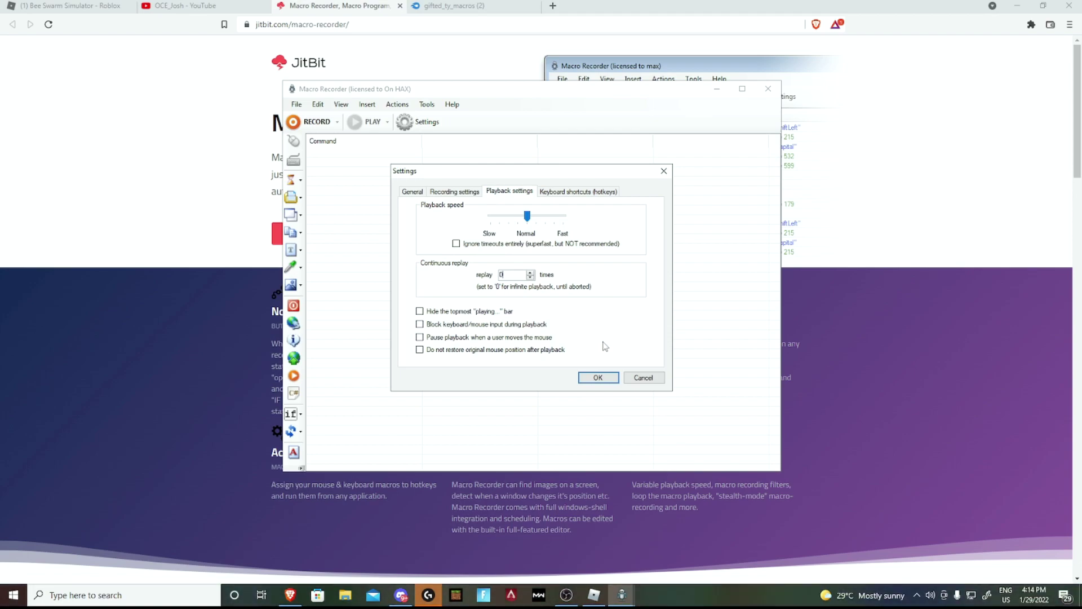
# Show the Keyboard shortcuts tab, where Control+P plays or pauses playback.
pyautogui.click(581, 192)
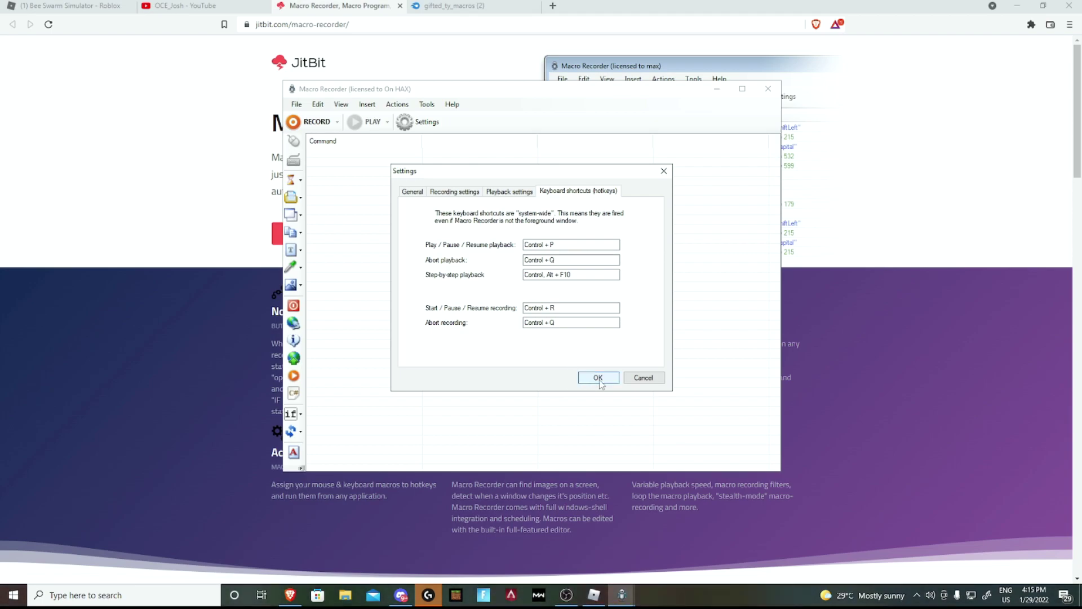
# Apply the settings, close the recorder, and switch to the gifted_ty_macros (2).zip MediaFire page.
pyautogui.click(598, 379)
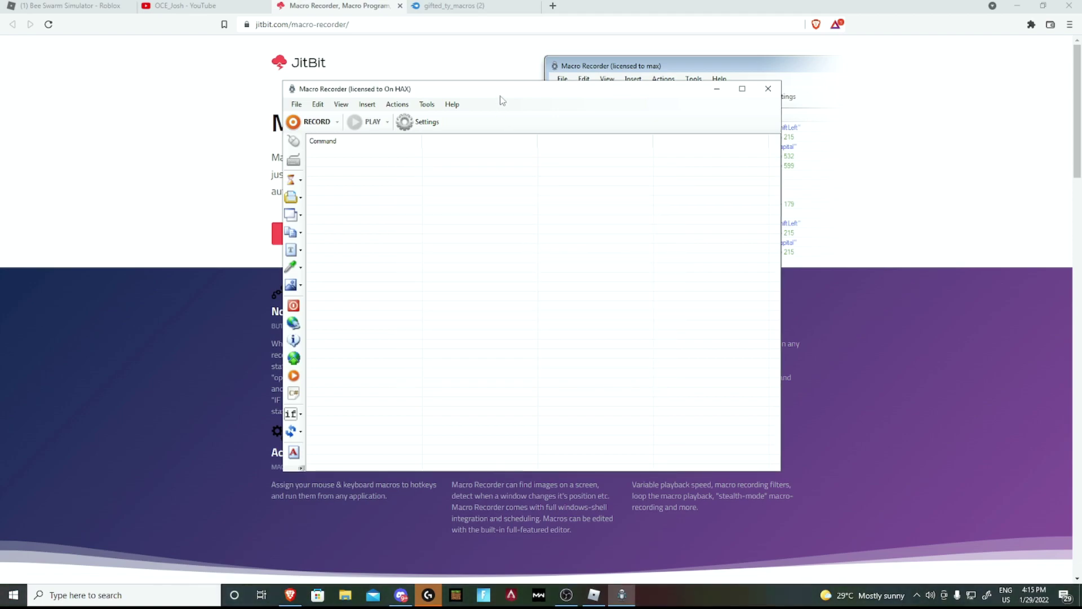
pyautogui.moveTo(502, 101); pyautogui.dragTo(499, 99)
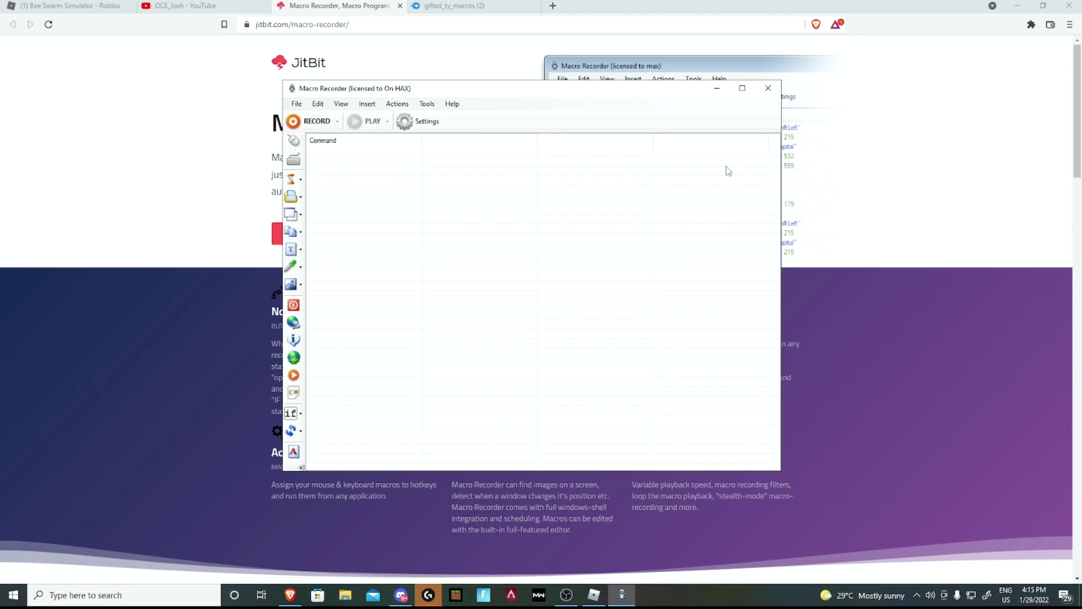
pyautogui.click(768, 88)
pyautogui.click(477, 7)
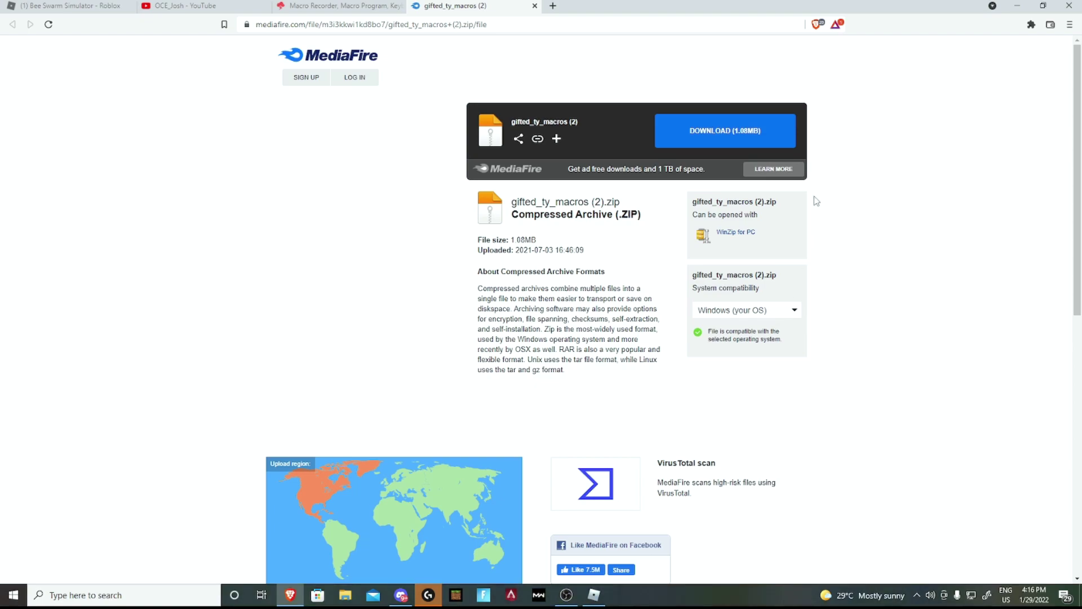
# View the downloaded gifted_ty_macros files and load 2_Pinetree into the recorder.
pyautogui.click(346, 597)
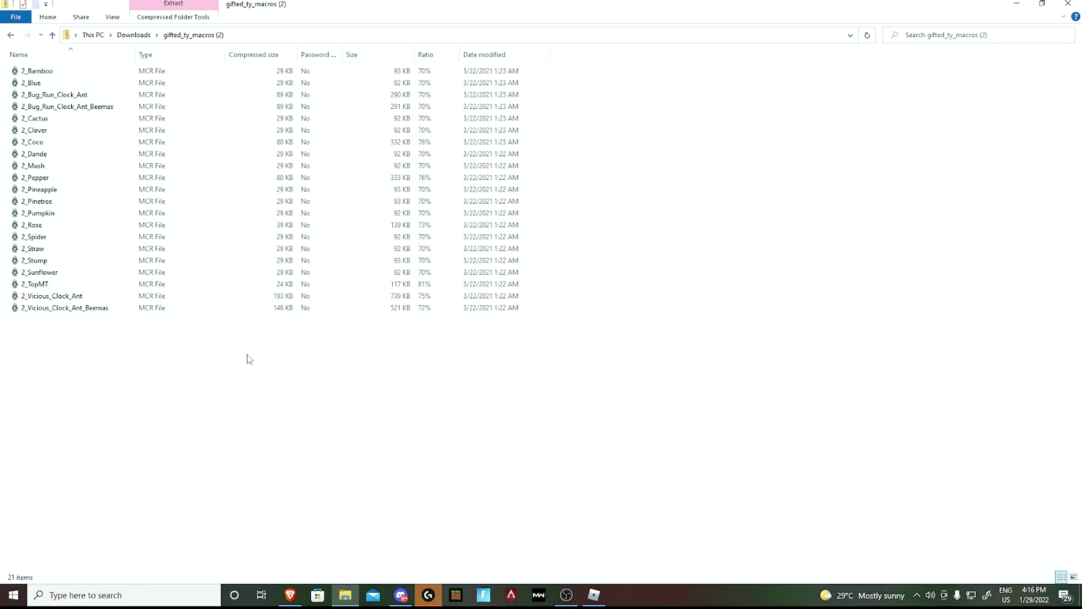
pyautogui.doubleClick(74, 203)
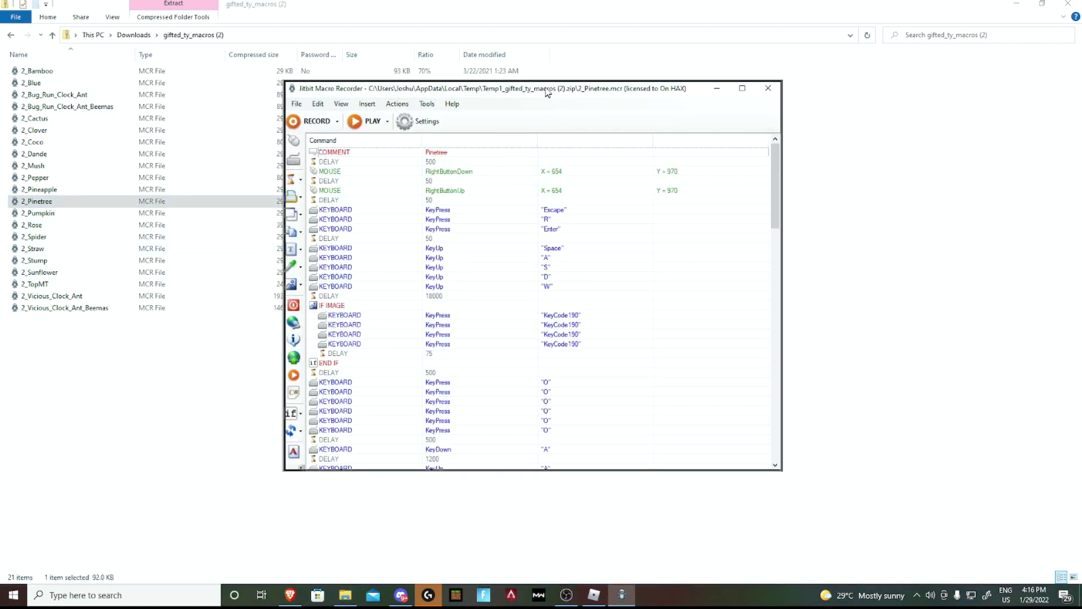
# Bring the Roblox Bee Swarm Simulator window to the front from the taskbar.
pyautogui.click(594, 595)
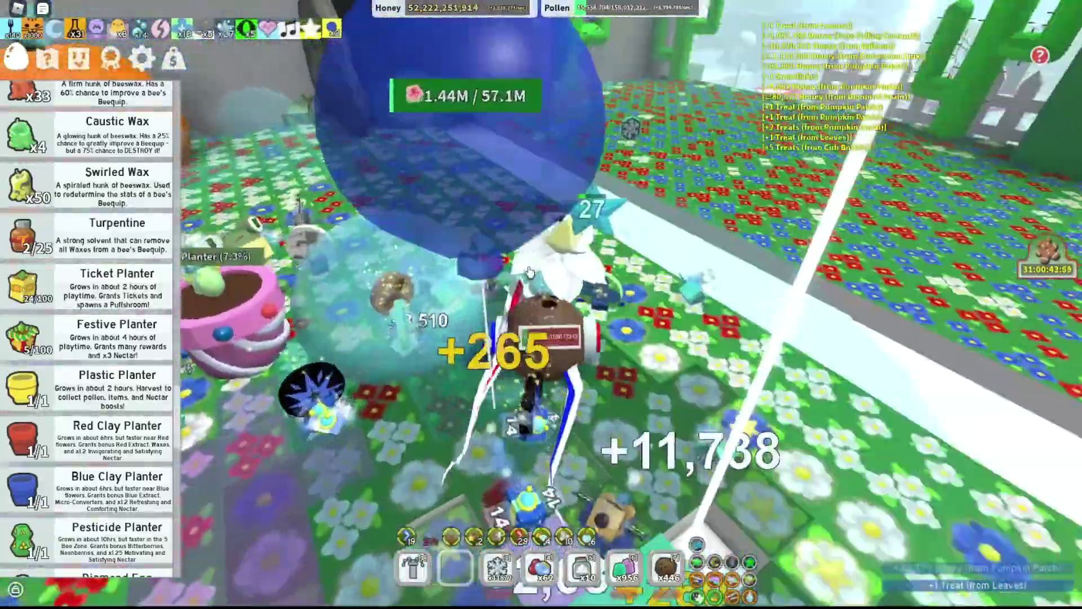
# Switch to Jitbit Macro Recorder with Alt+Tab and start playing the Pinetree macro.
pyautogui.hotkey('alt', 'Tab')
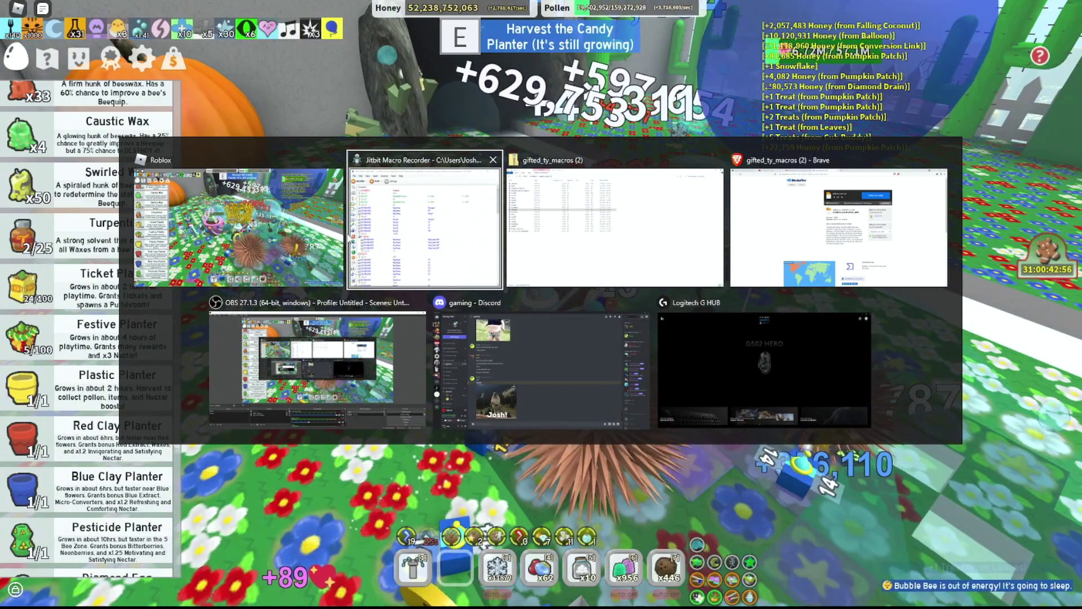
pyautogui.click(397, 234)
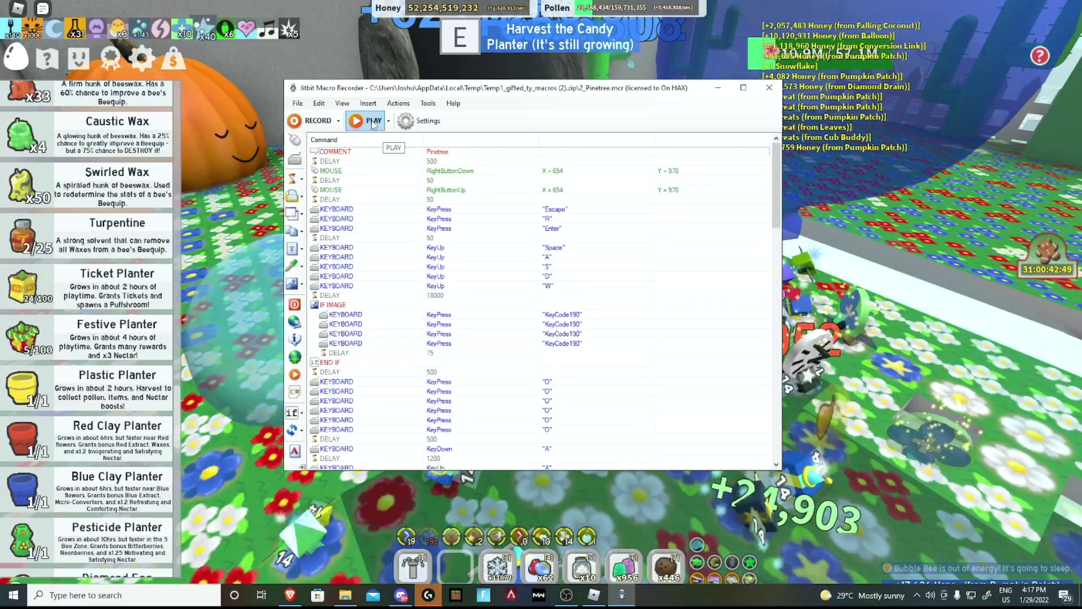
pyautogui.click(373, 123)
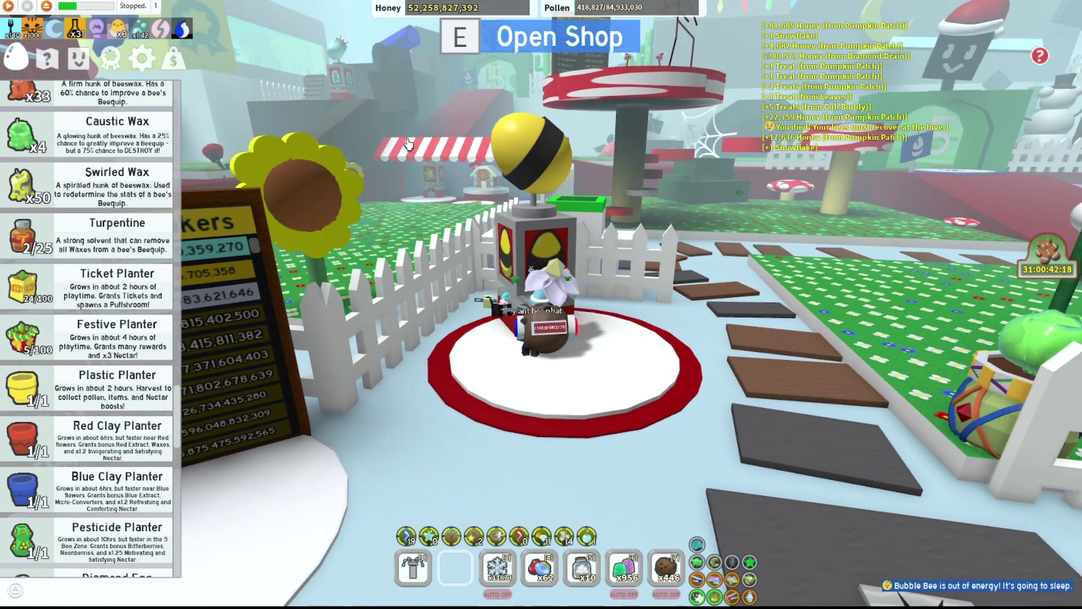
# Walk the character from the shop onto the captainshark31 hive pad and back.
pyautogui.press('w')
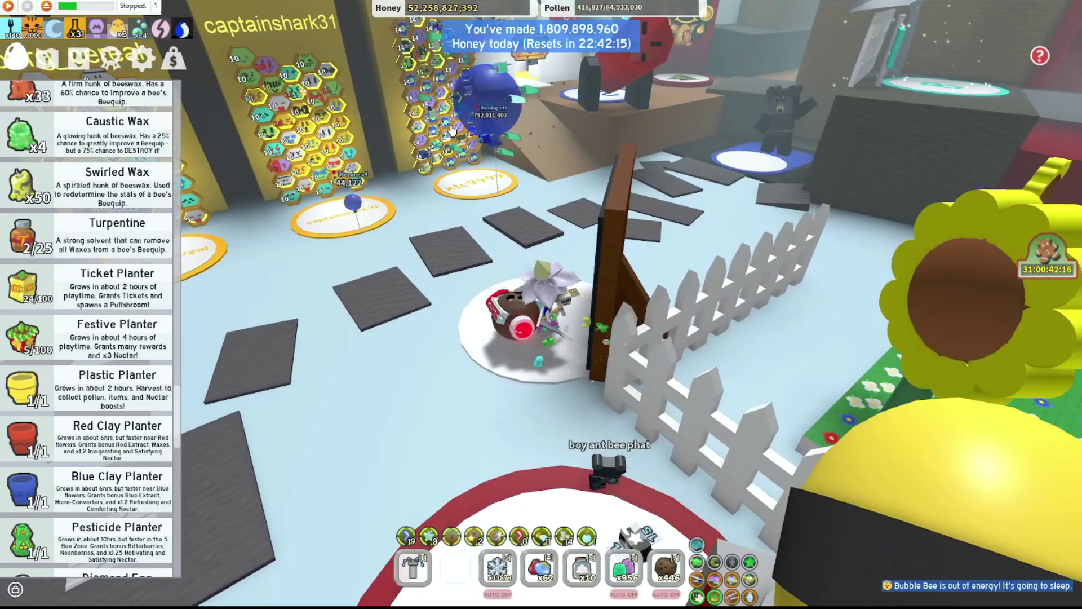
pyautogui.press('w')
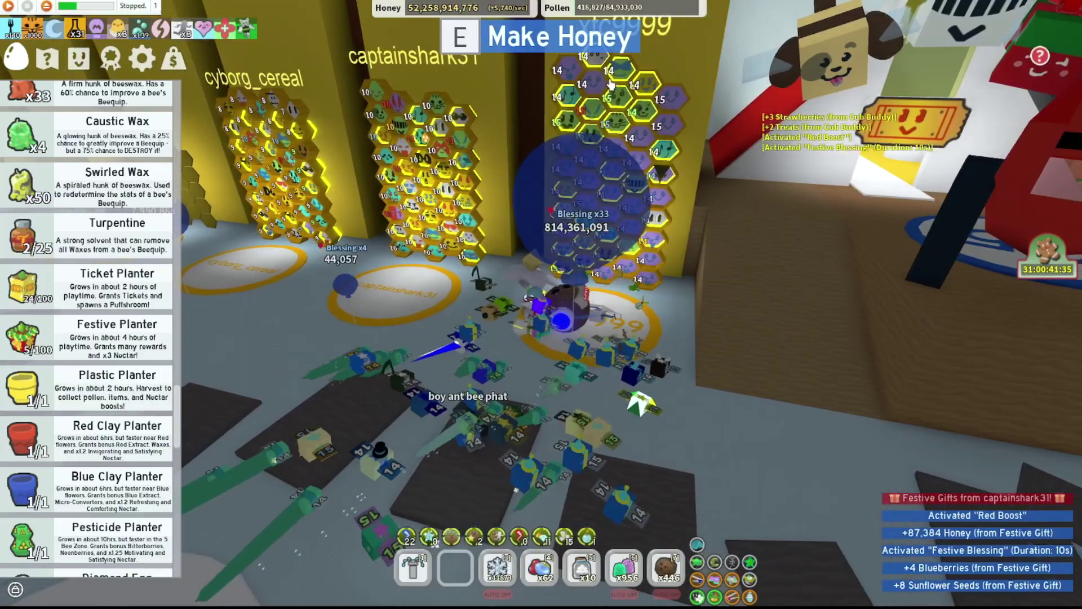
pyautogui.scroll(5, 628, 188)
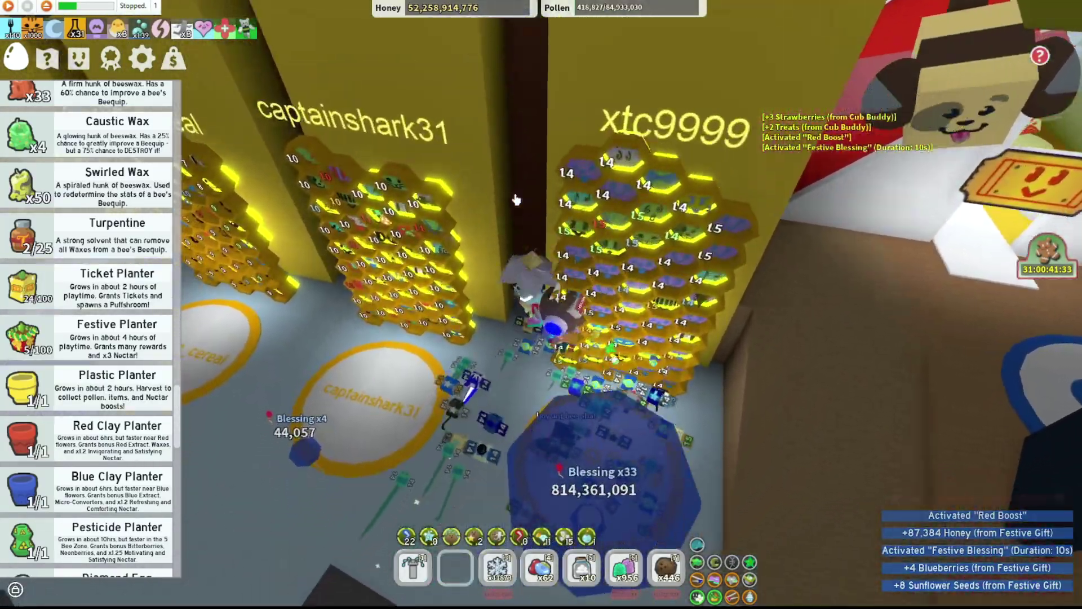
pyautogui.press('d')
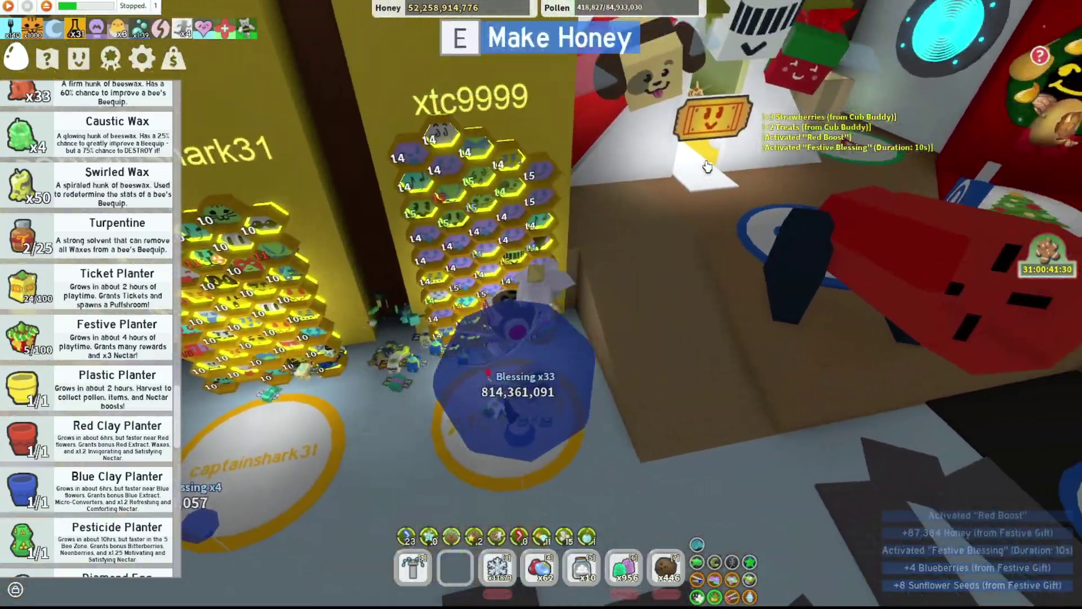
pyautogui.scroll(3, 334, 359)
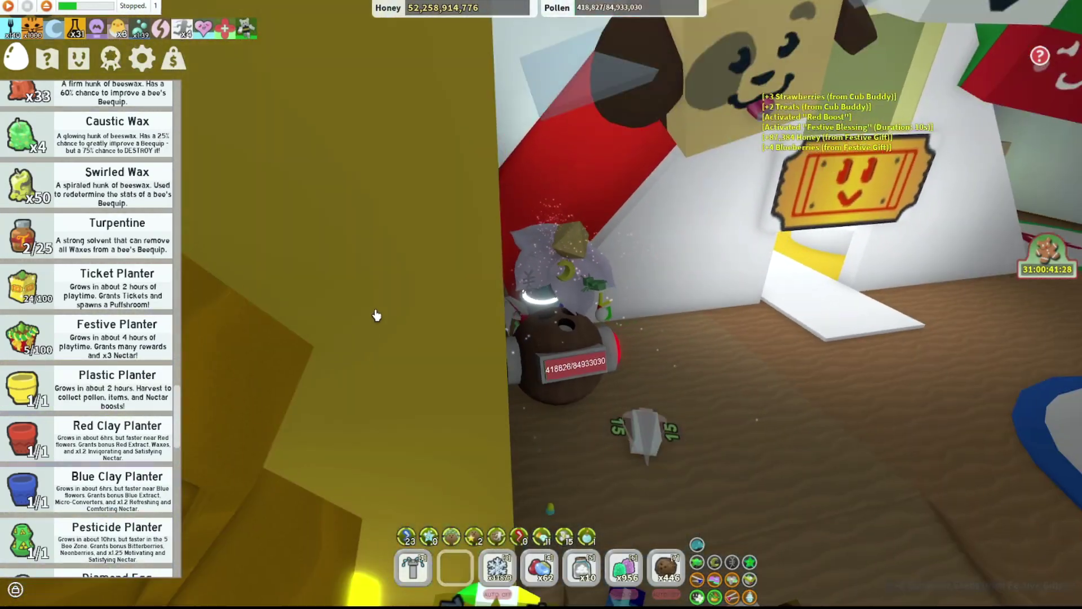
pyautogui.scroll(-3, 376, 315)
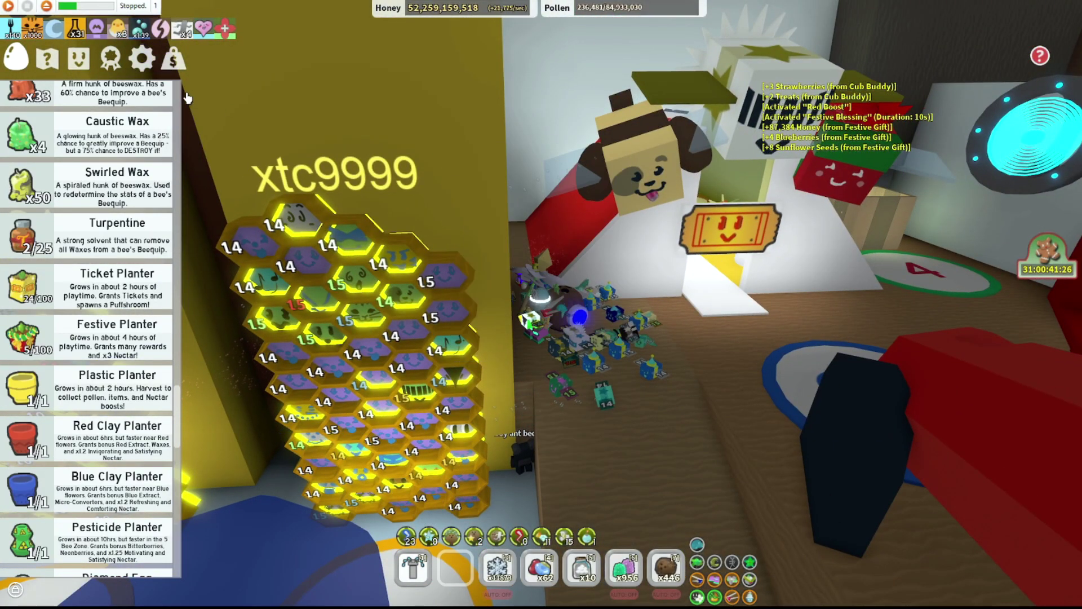
pyautogui.press('a')
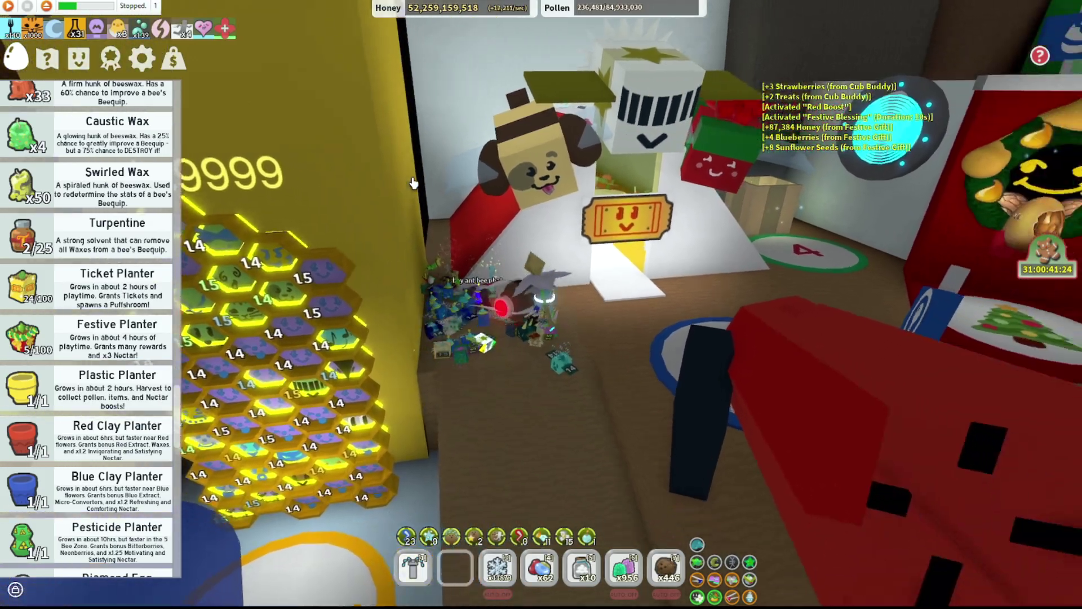
pyautogui.press('a')
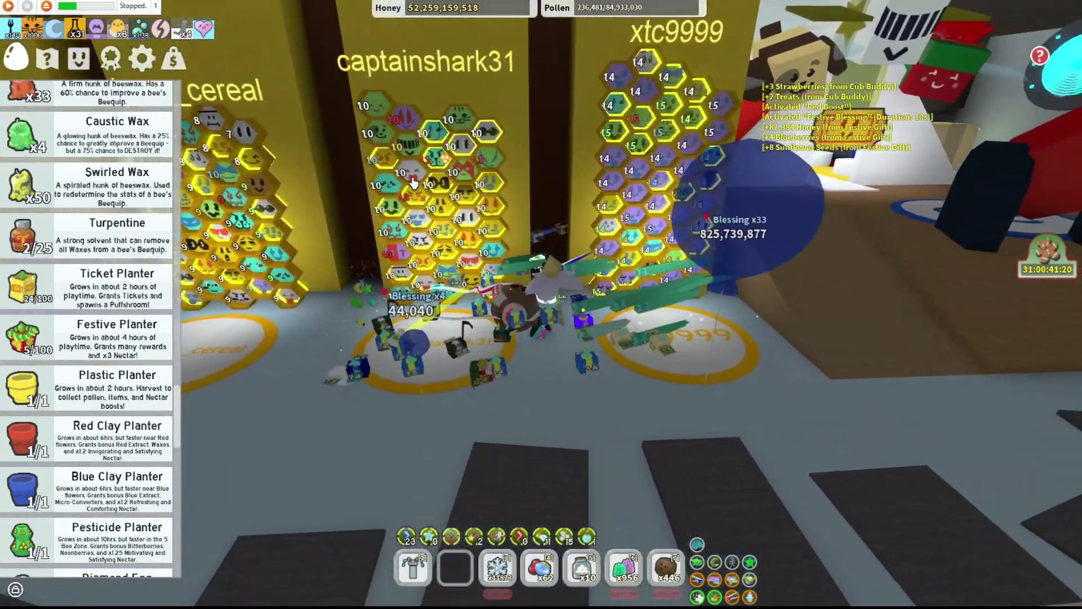
pyautogui.press('s')
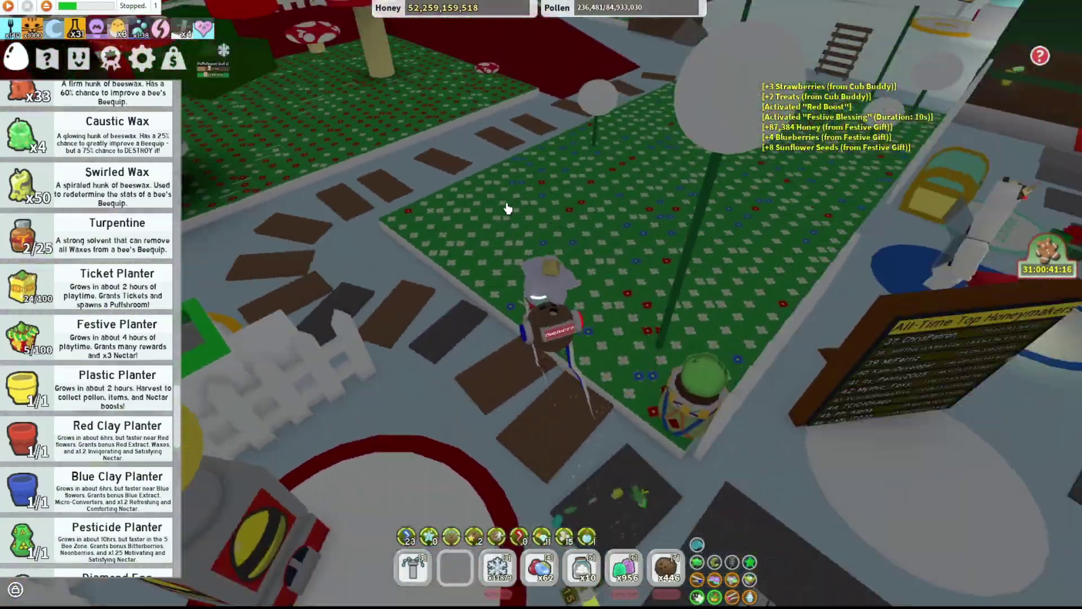
# Walk through the Mushroom Field past the Puffshroom, collecting pollen and fighting the Ladybug.
pyautogui.press('w')
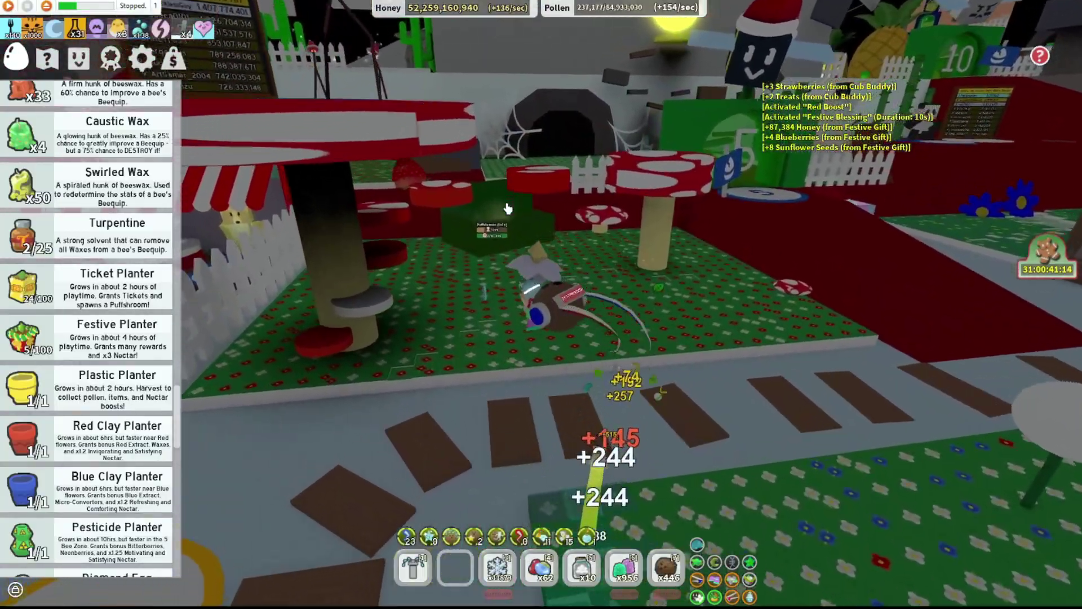
pyautogui.press('w')
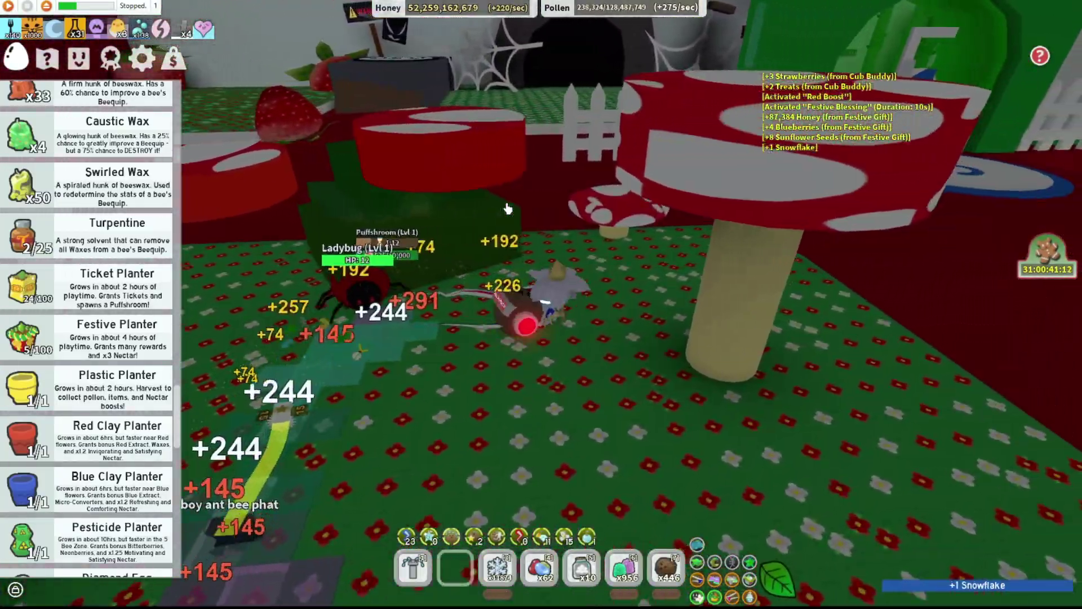
pyautogui.press('w')
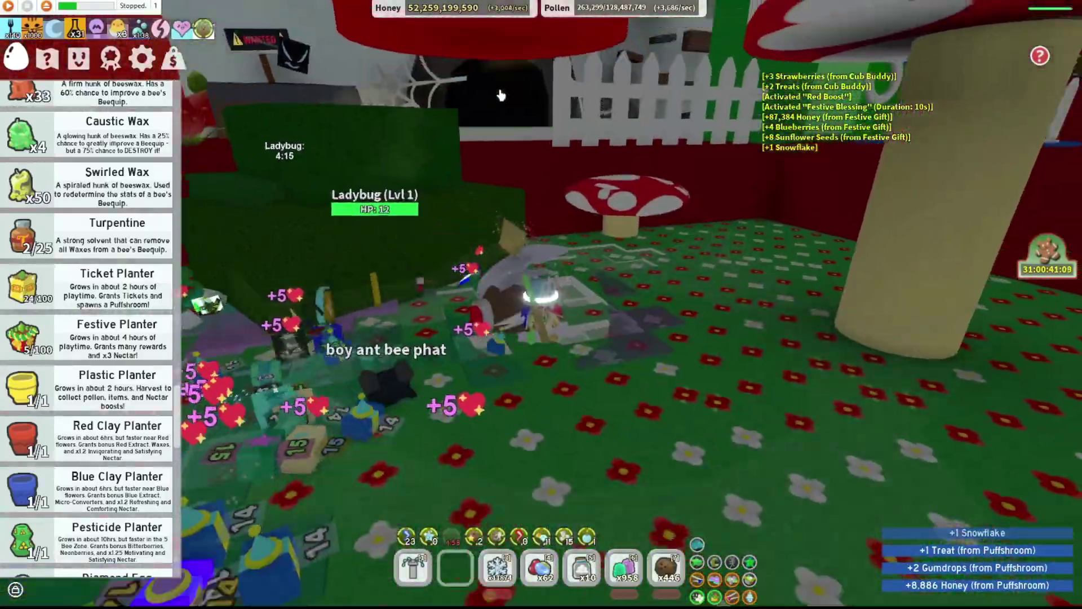
pyautogui.press('w')
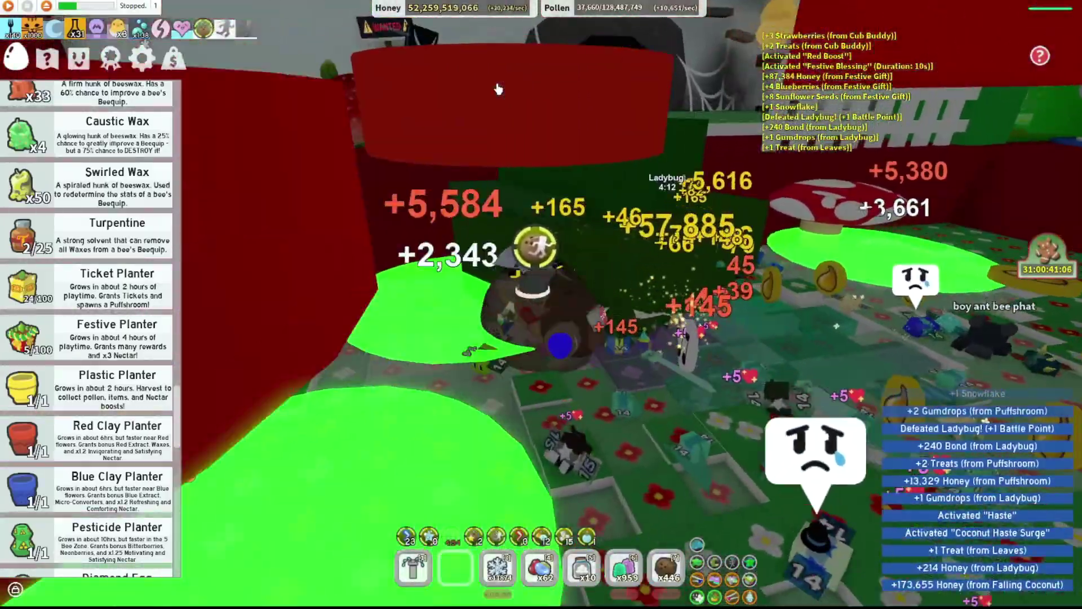
pyautogui.press('a')
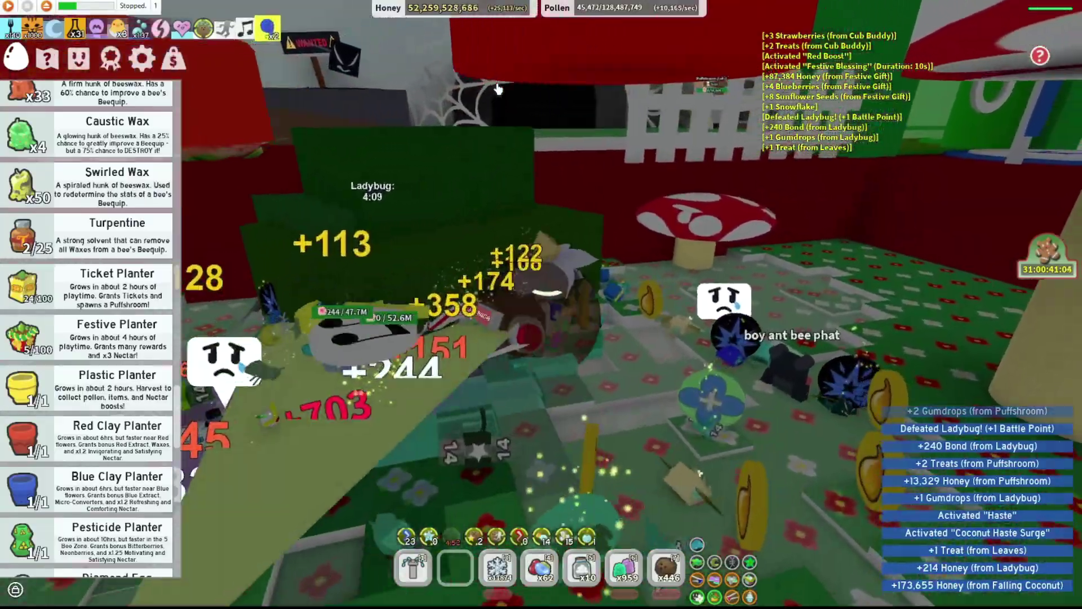
pyautogui.press('w')
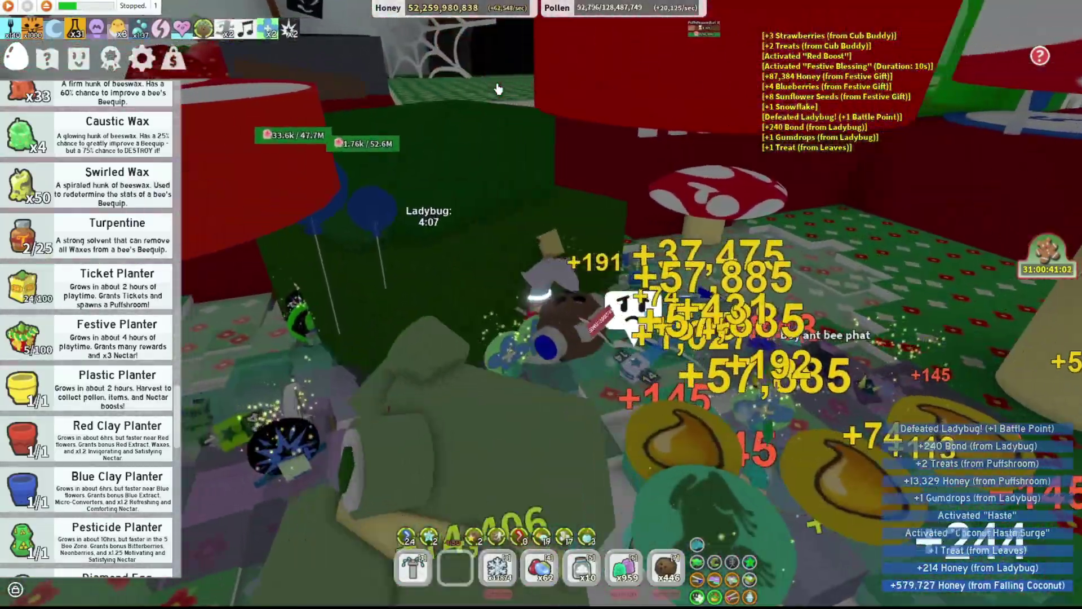
pyautogui.press('d')
pyautogui.press('d')
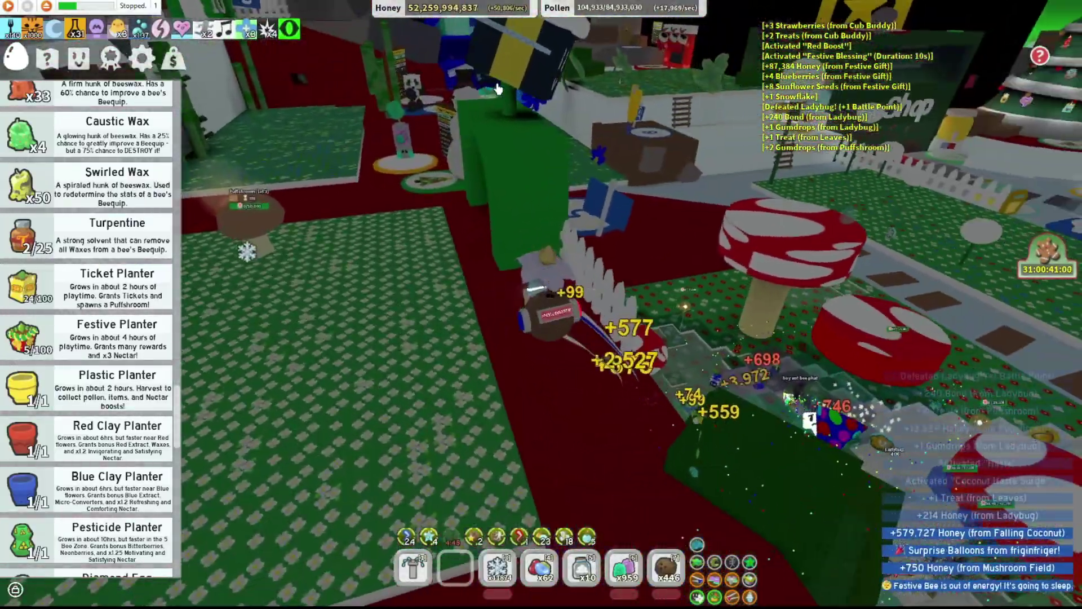
pyautogui.press('w')
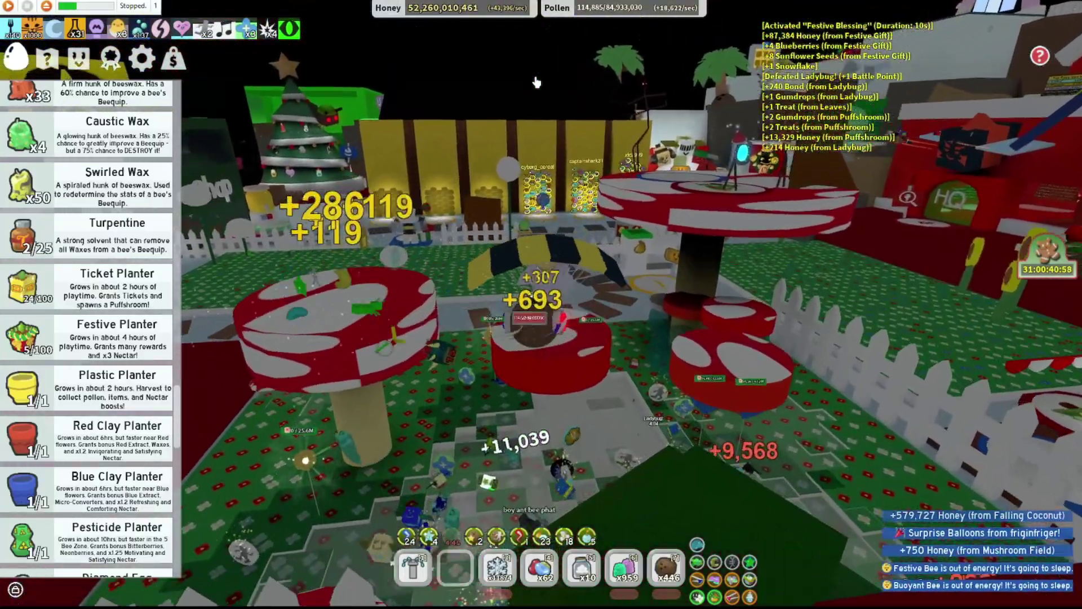